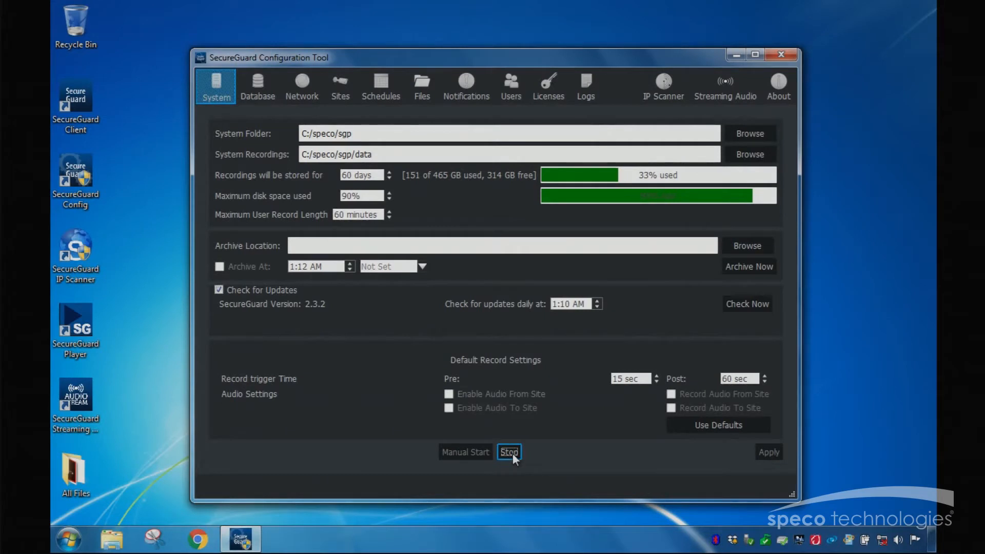
Step: Stop the SecureGuard Plus system service and open the database settings
{"action": "left_click", "coordinate": [513, 453]}
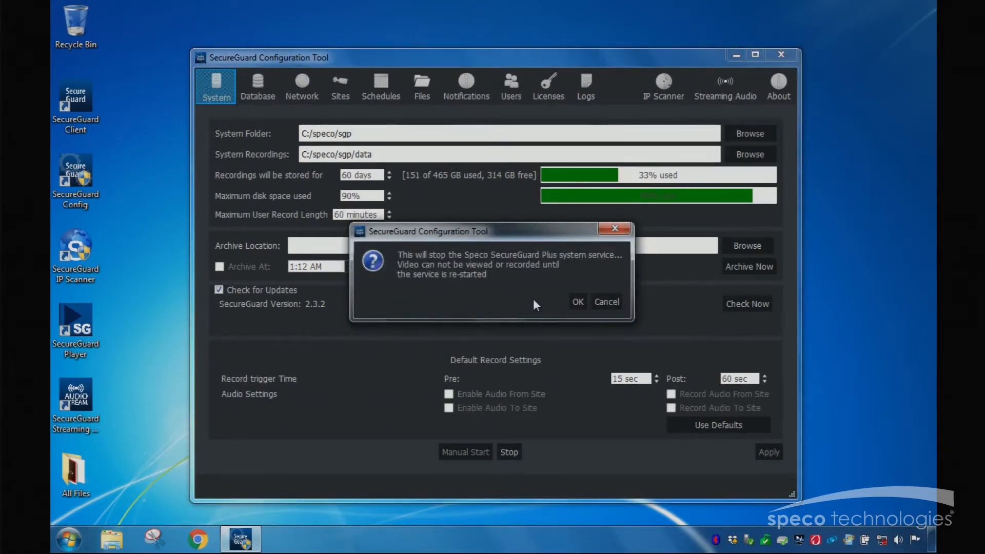
{"action": "left_click", "coordinate": [578, 301]}
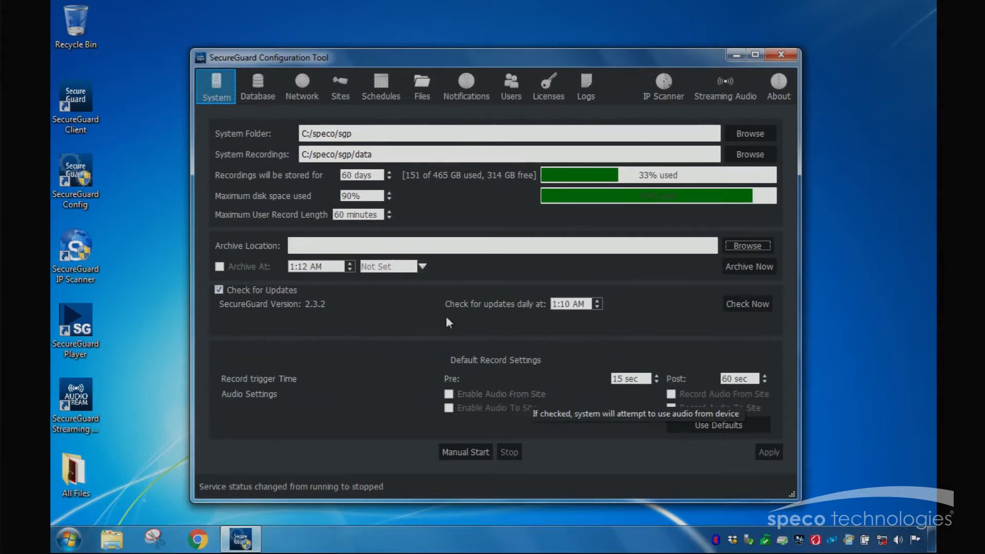
{"action": "left_click", "coordinate": [266, 97]}
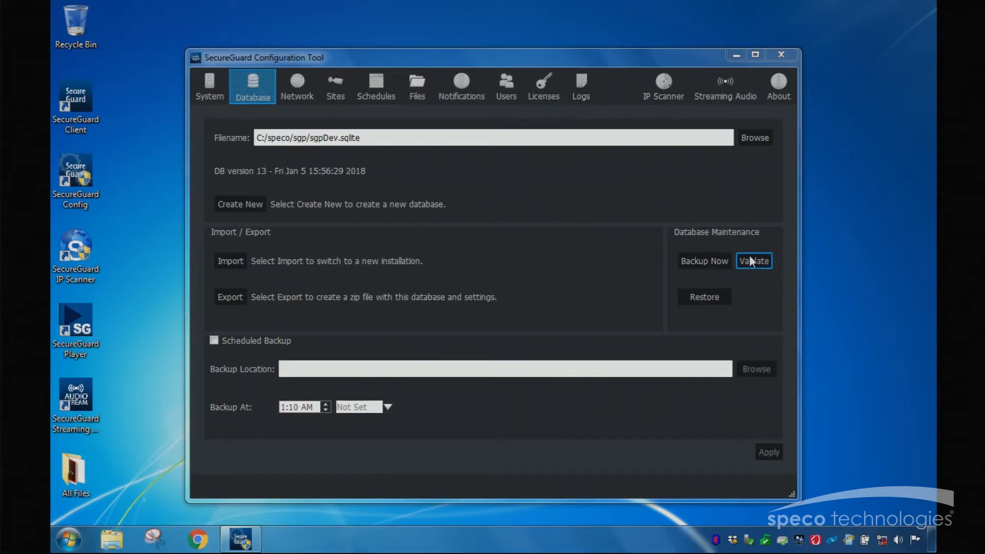
Step: Validate the database, accept fixing any errors found, and run the validation a second time
{"action": "left_click", "coordinate": [750, 256]}
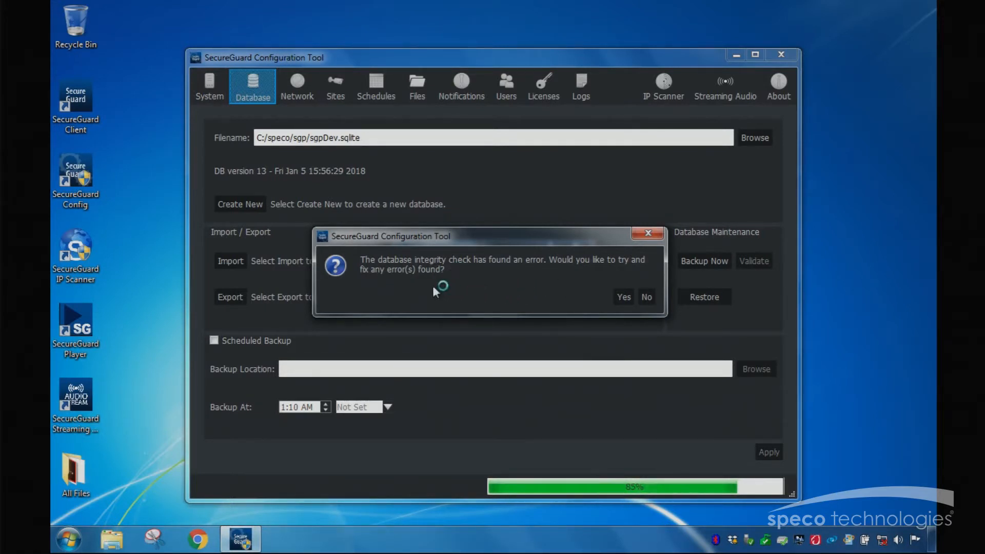
{"action": "left_click", "coordinate": [617, 296]}
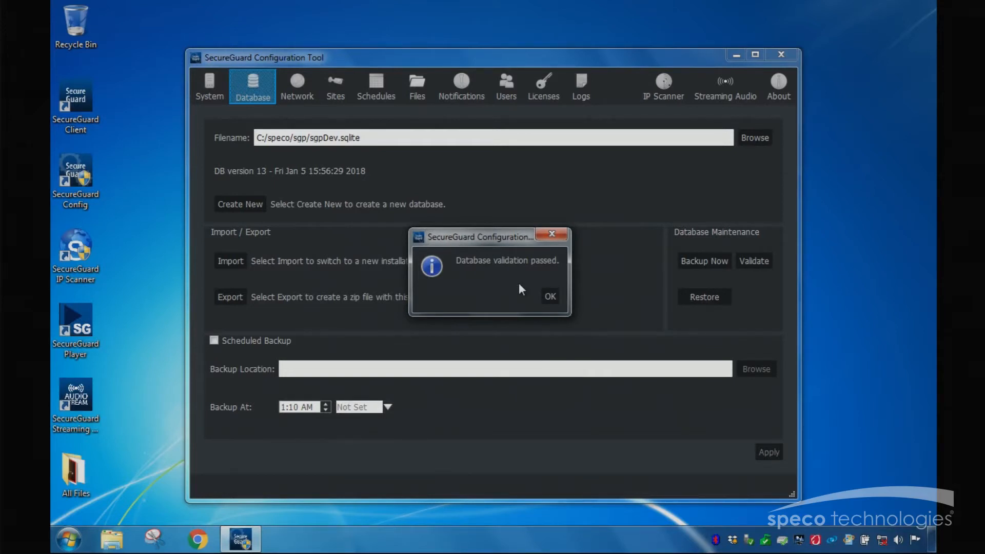
{"action": "left_click", "coordinate": [549, 296]}
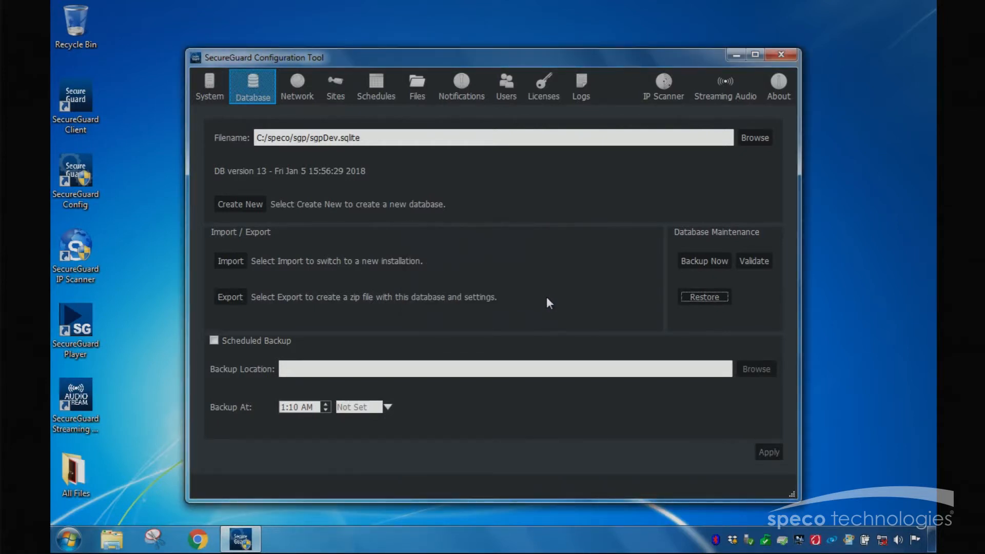
{"action": "left_click", "coordinate": [759, 260]}
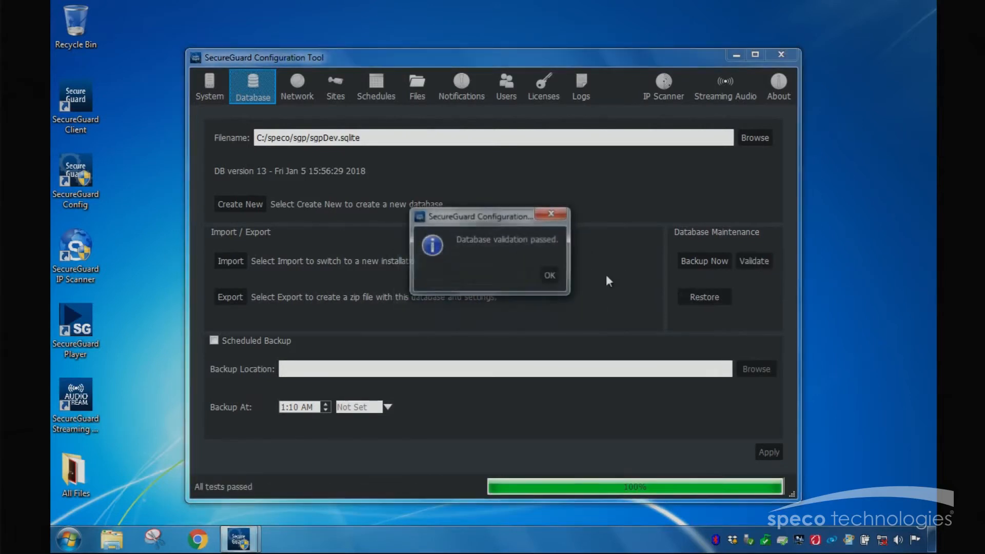
{"action": "left_click", "coordinate": [549, 276]}
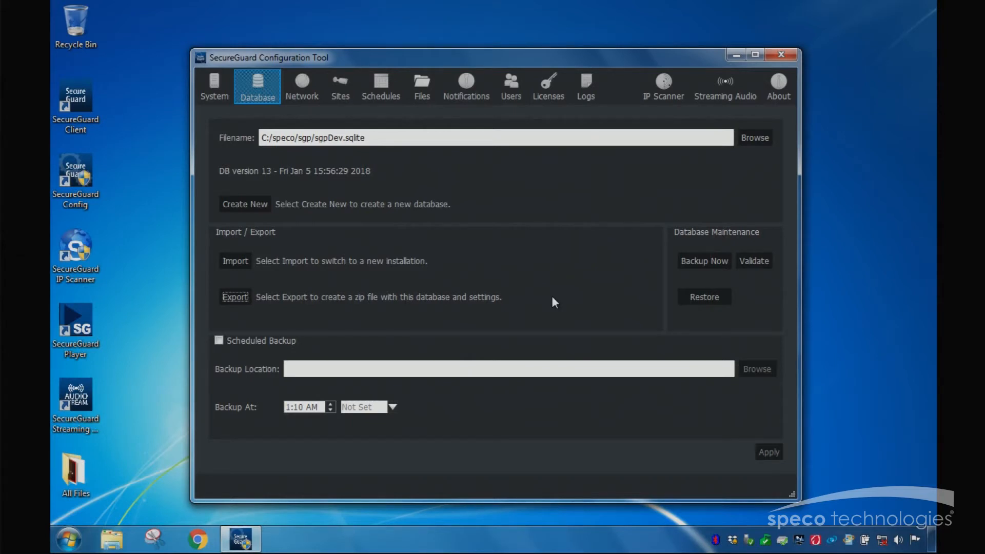
Step: Back up the database immediately to Removable Disk (G:) as a SecureGuard export file, keeping the suggested file name
{"action": "left_click", "coordinate": [700, 260]}
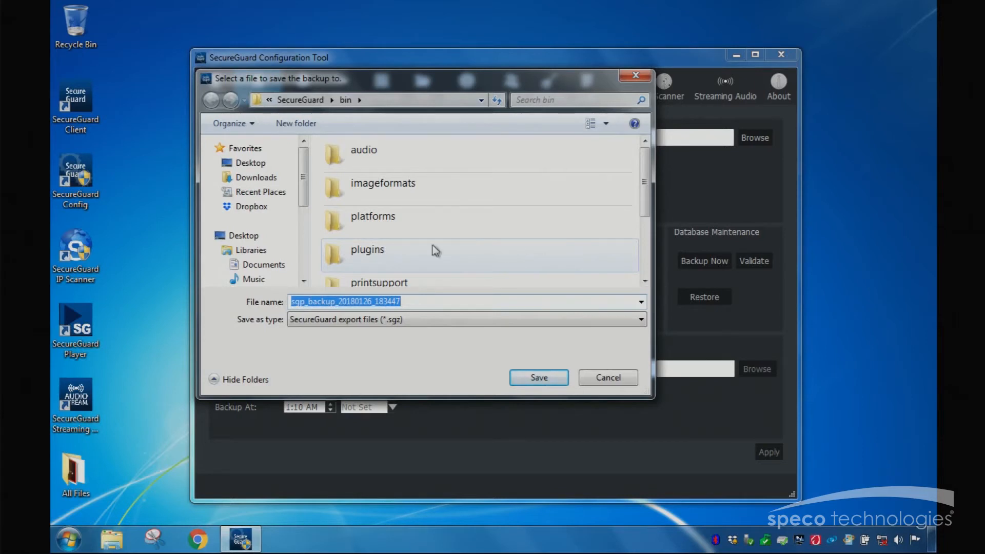
{"action": "left_click_drag", "start_coordinate": [301, 181], "coordinate": [307, 252]}
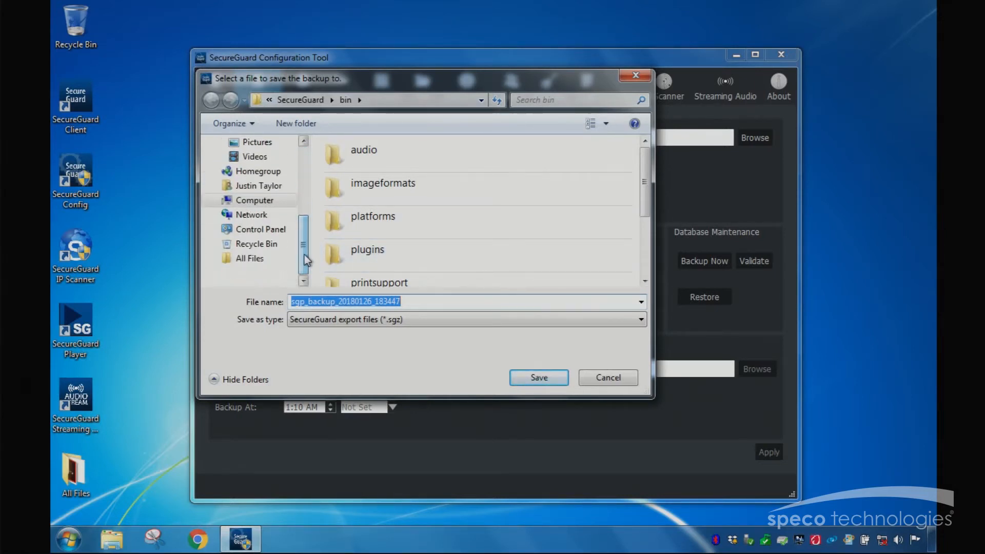
{"action": "mouse_move", "coordinate": [304, 232]}
{"action": "left_mouse_down"}
{"action": "mouse_move", "coordinate": [309, 208]}
{"action": "mouse_move", "coordinate": [308, 223]}
{"action": "left_mouse_up"}
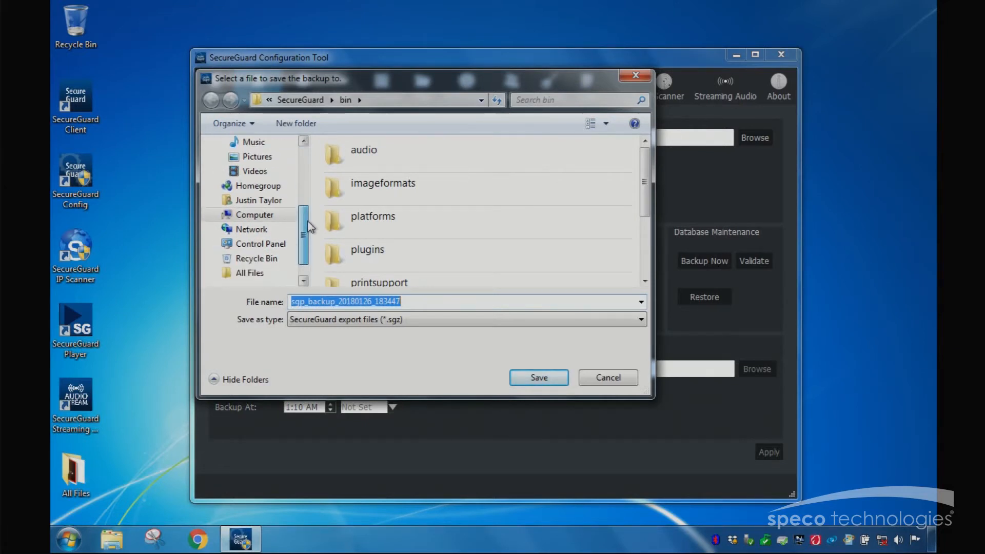
{"action": "left_click", "coordinate": [221, 215]}
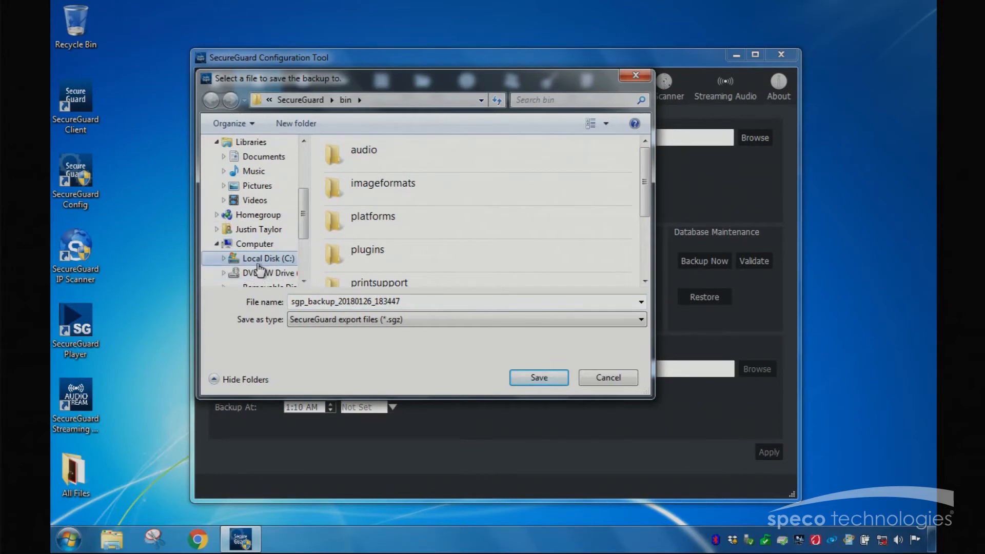
{"action": "left_click_drag", "start_coordinate": [308, 224], "coordinate": [308, 237]}
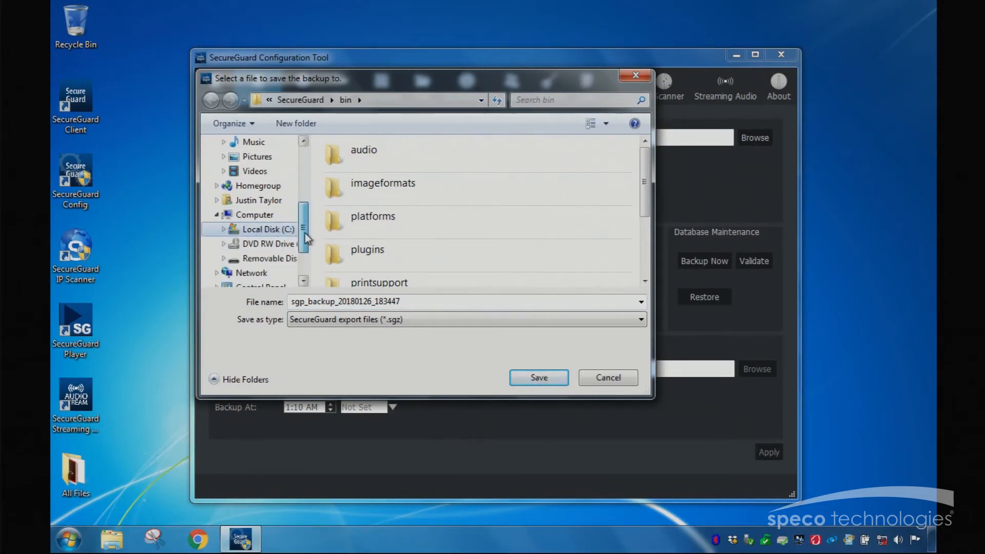
{"action": "left_click", "coordinate": [266, 259]}
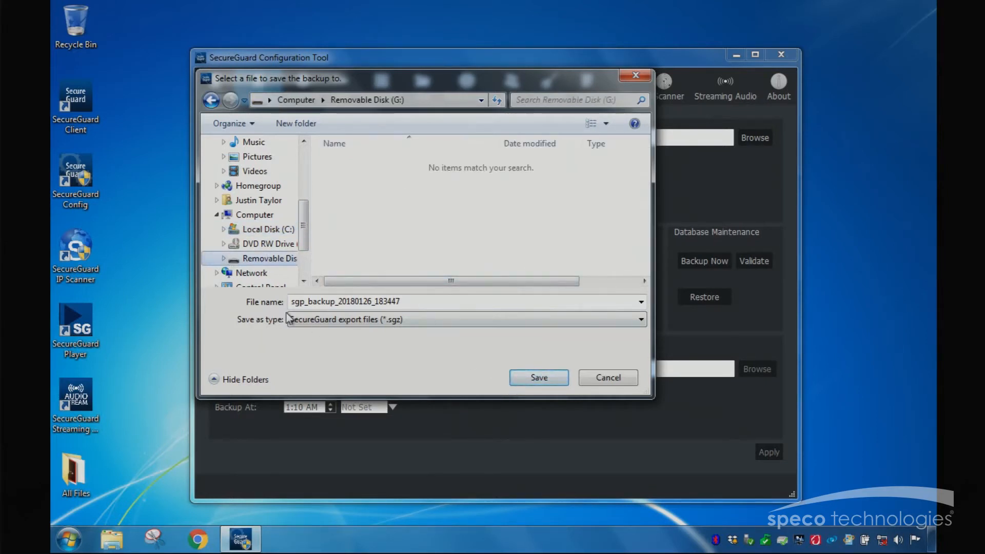
{"action": "left_click", "coordinate": [523, 380]}
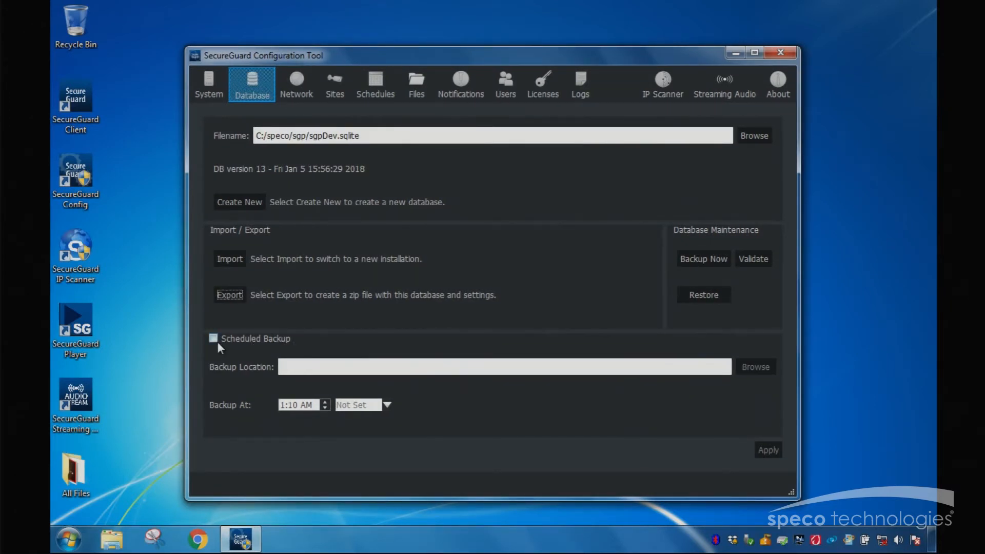
Step: Enable scheduled backup and choose Removable Disk (G:) as the backup location
{"action": "left_click", "coordinate": [216, 341]}
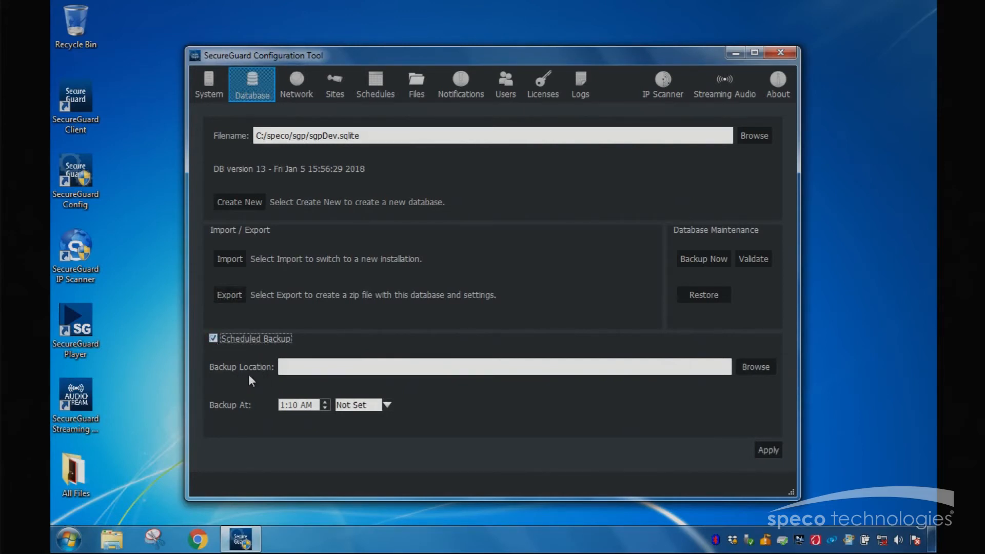
{"action": "left_click", "coordinate": [740, 371]}
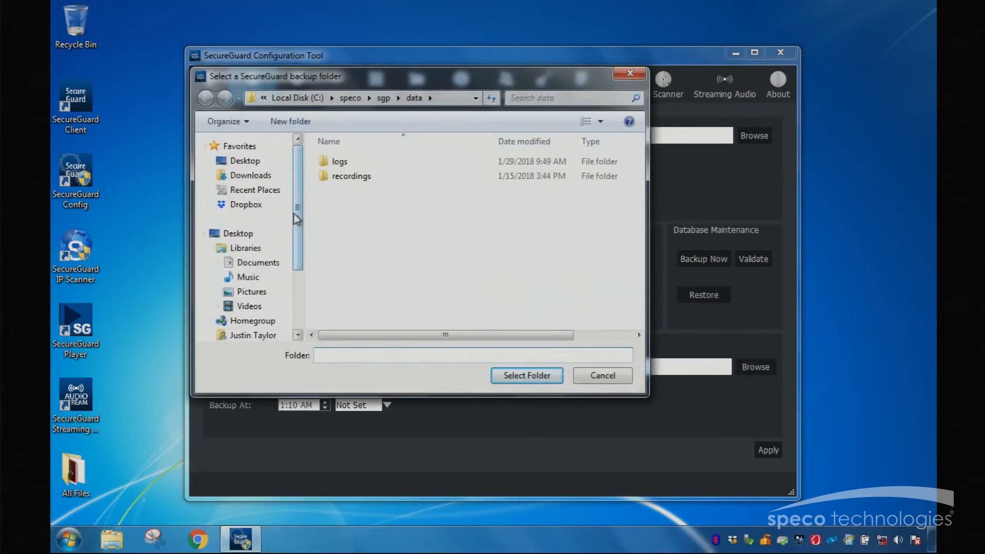
{"action": "left_click_drag", "start_coordinate": [297, 217], "coordinate": [288, 276]}
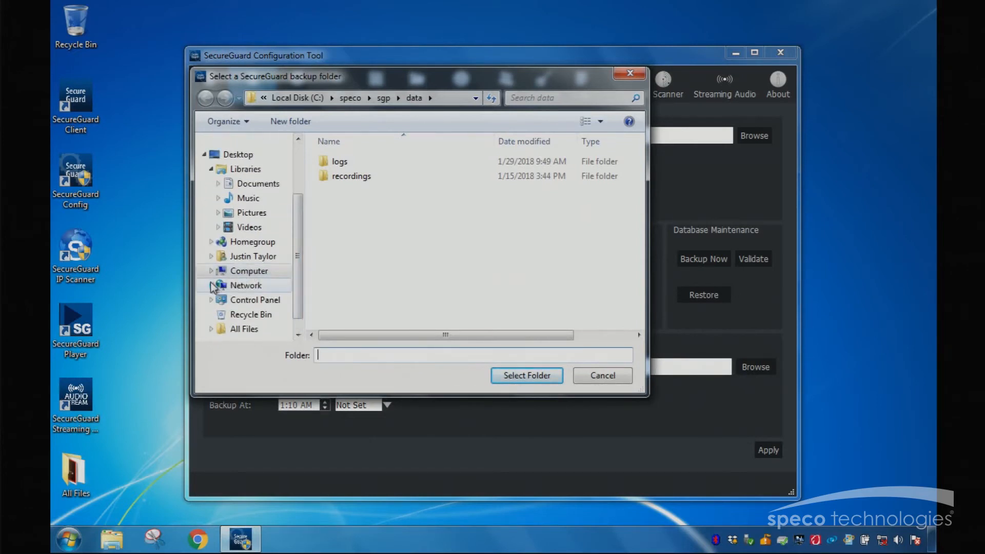
{"action": "left_click", "coordinate": [212, 271]}
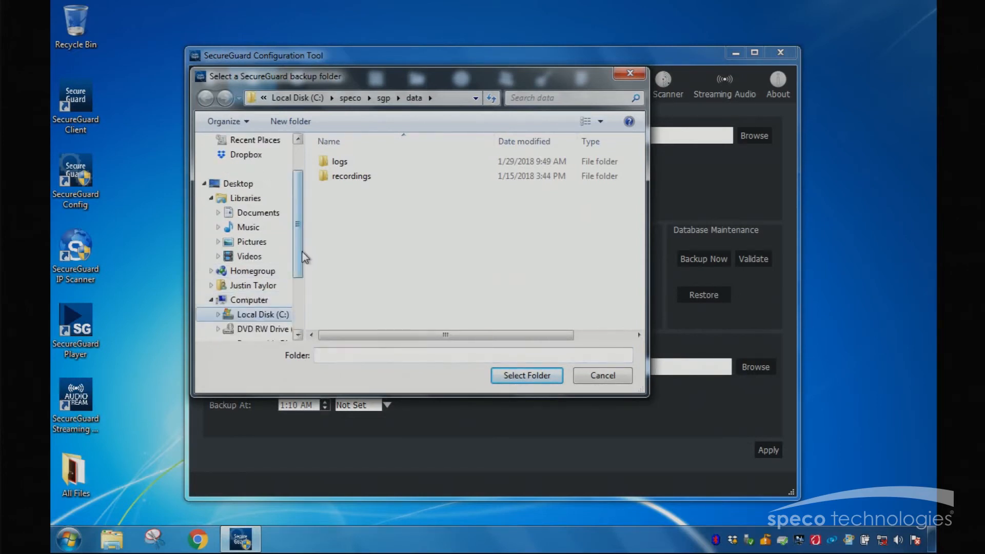
{"action": "left_click_drag", "start_coordinate": [303, 255], "coordinate": [301, 298]}
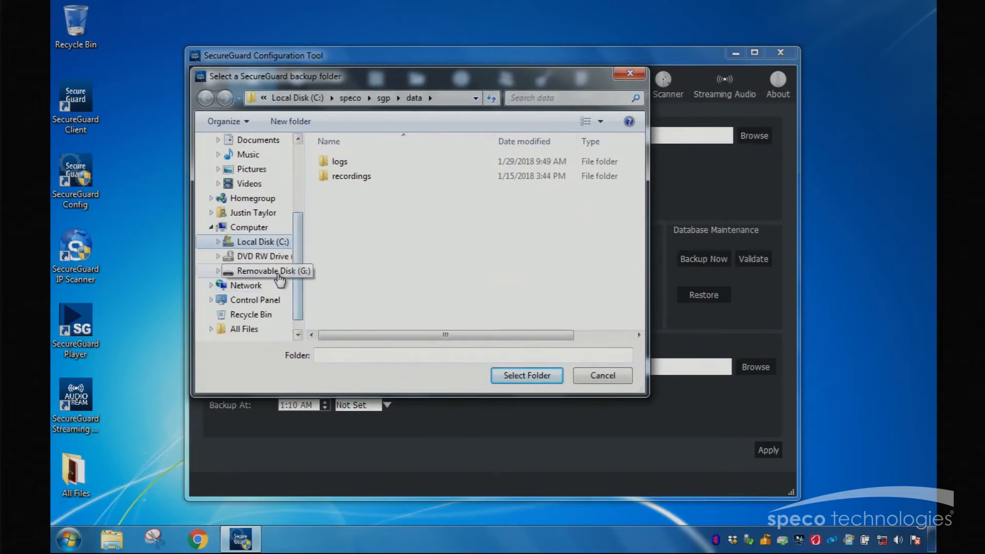
{"action": "left_click", "coordinate": [278, 274]}
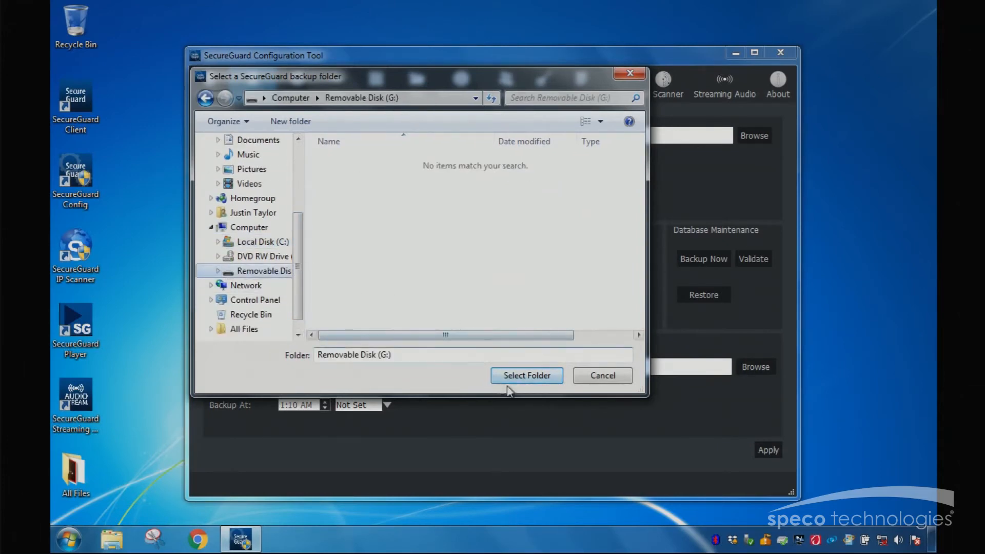
{"action": "left_click", "coordinate": [528, 374]}
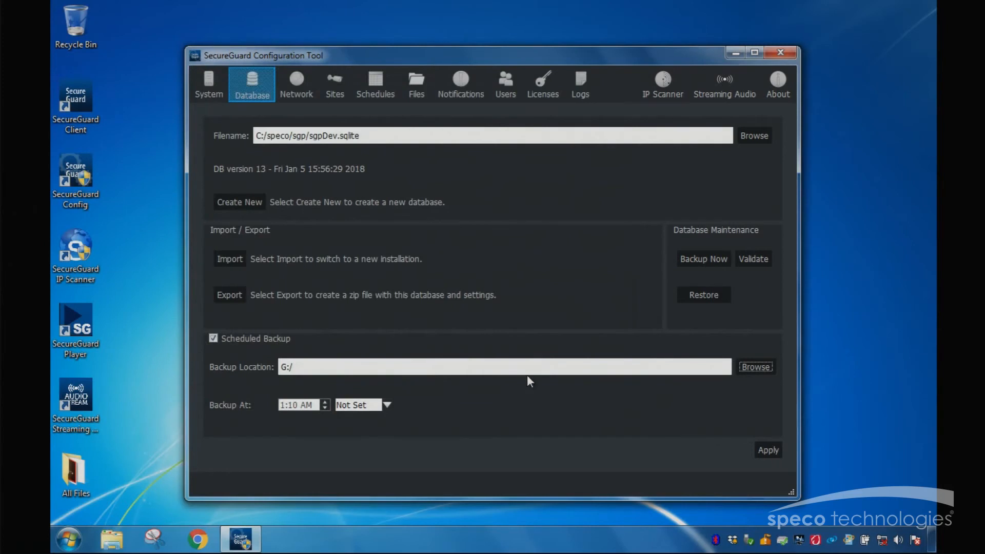
Step: Schedule the backup for 2:45 AM Daily and apply the database settings
{"action": "left_click", "coordinate": [281, 406]}
{"action": "left_click", "coordinate": [283, 405]}
{"action": "type", "text": "2"}
{"action": "key", "text": "BackSpace"}
{"action": "key", "text": "BackSpace"}
{"action": "type", "text": "45"}
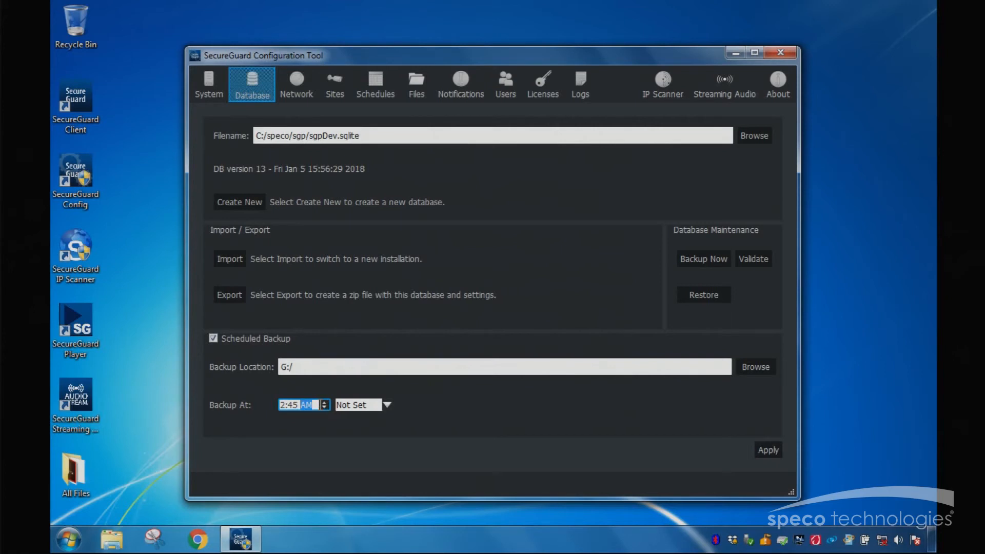
{"action": "left_click", "coordinate": [382, 409]}
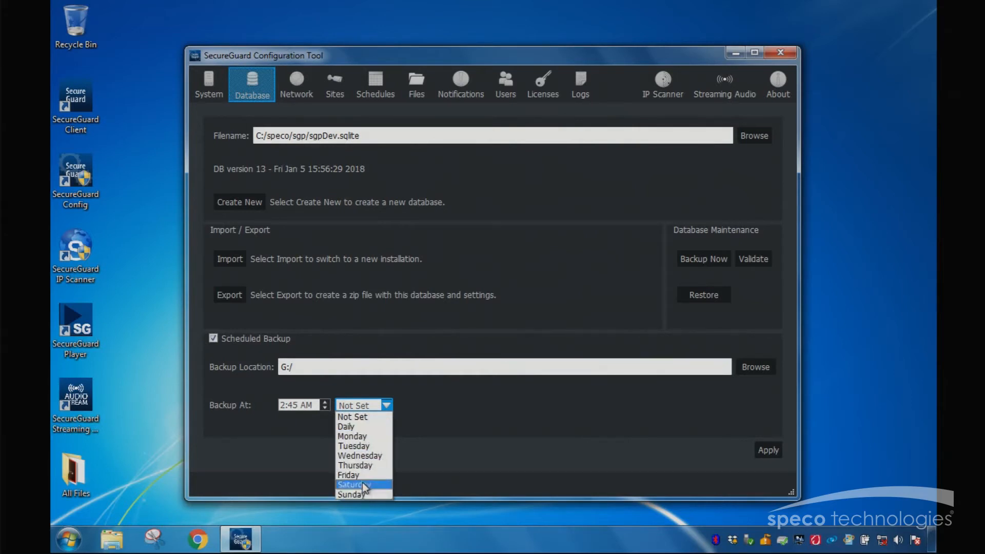
{"action": "left_click", "coordinate": [356, 426]}
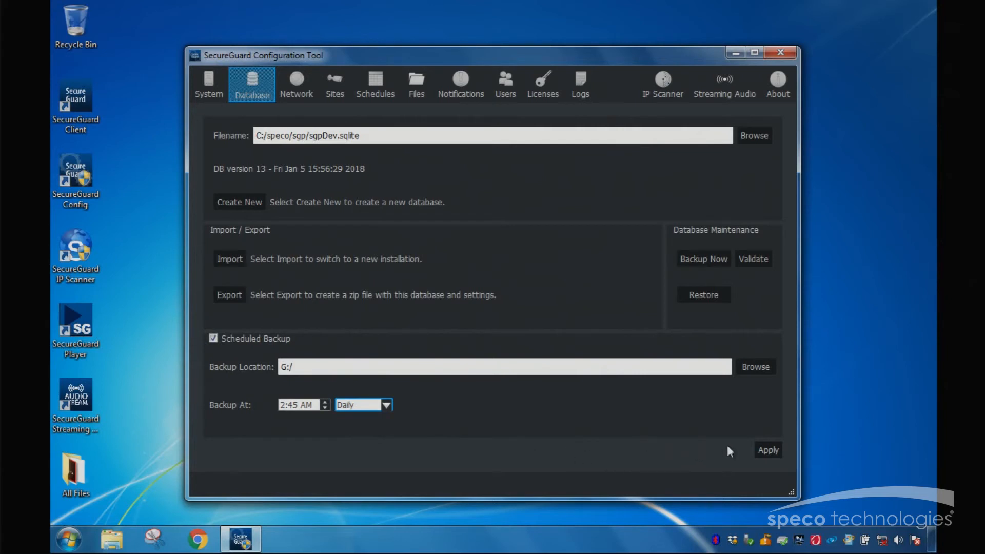
{"action": "left_click", "coordinate": [766, 451]}
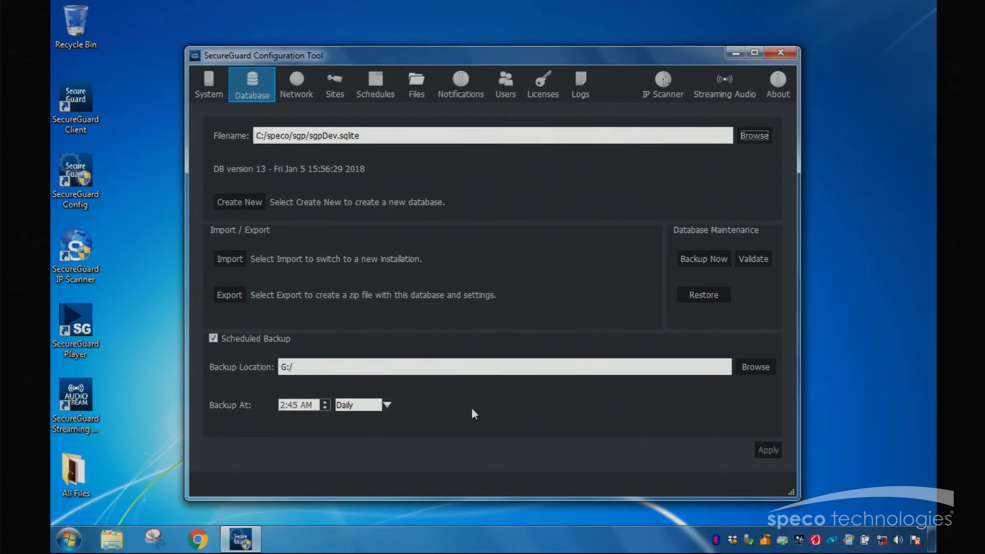
Step: Check that the service is stopped, then restore the database from sgp_backup_20180126_183447.sgz on Removable Disk (G:), overwriting the existing system
{"action": "left_click", "coordinate": [211, 95]}
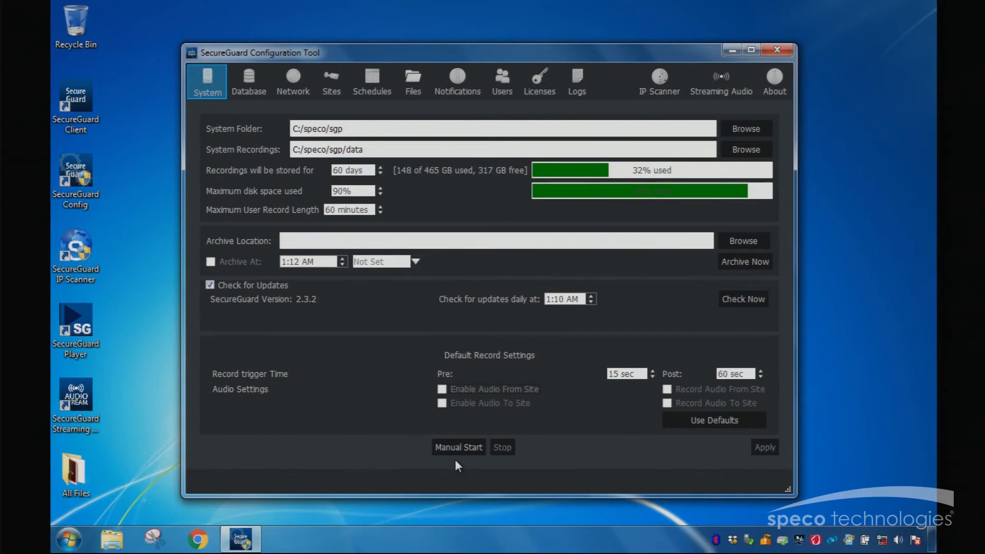
{"action": "left_click", "coordinate": [257, 75]}
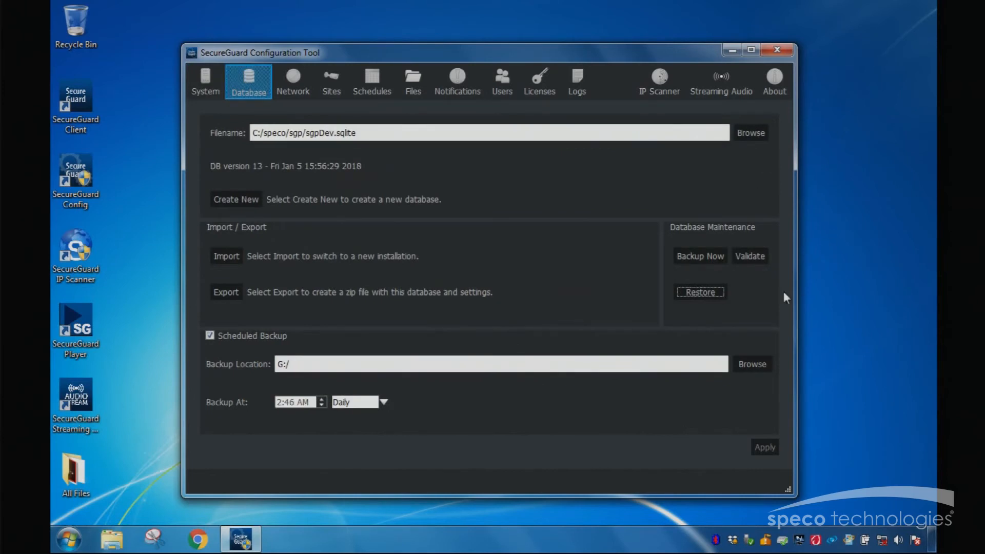
{"action": "left_click", "coordinate": [695, 298]}
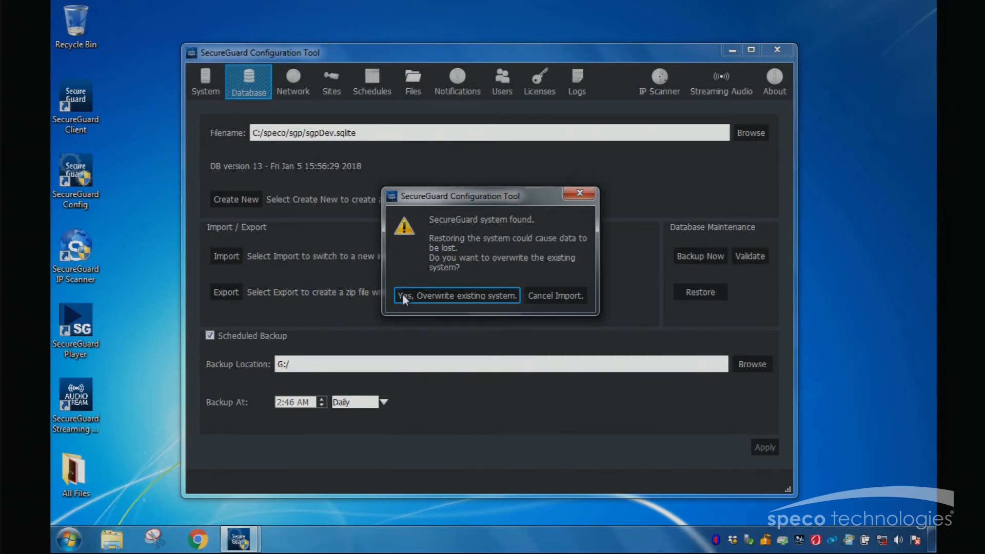
{"action": "left_click", "coordinate": [440, 296]}
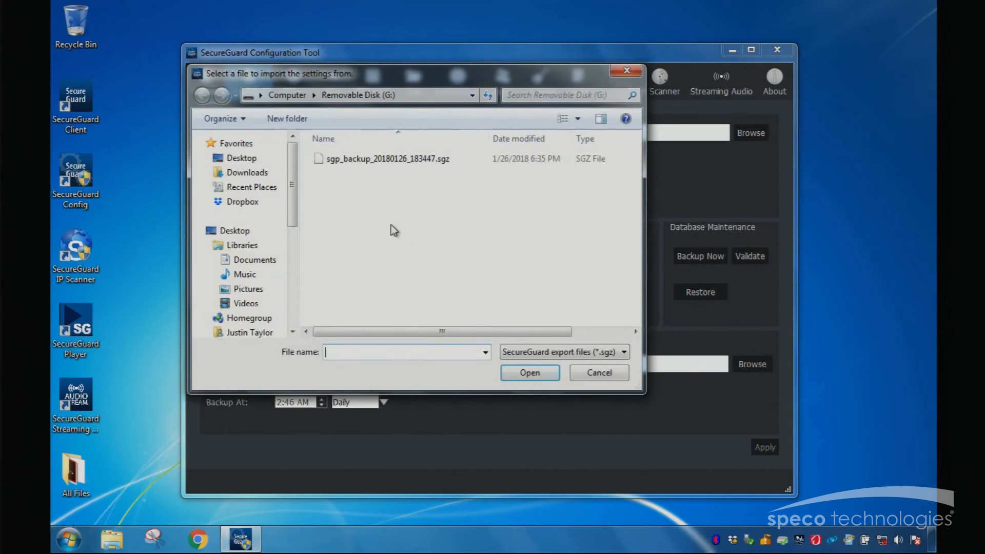
{"action": "left_click", "coordinate": [439, 162]}
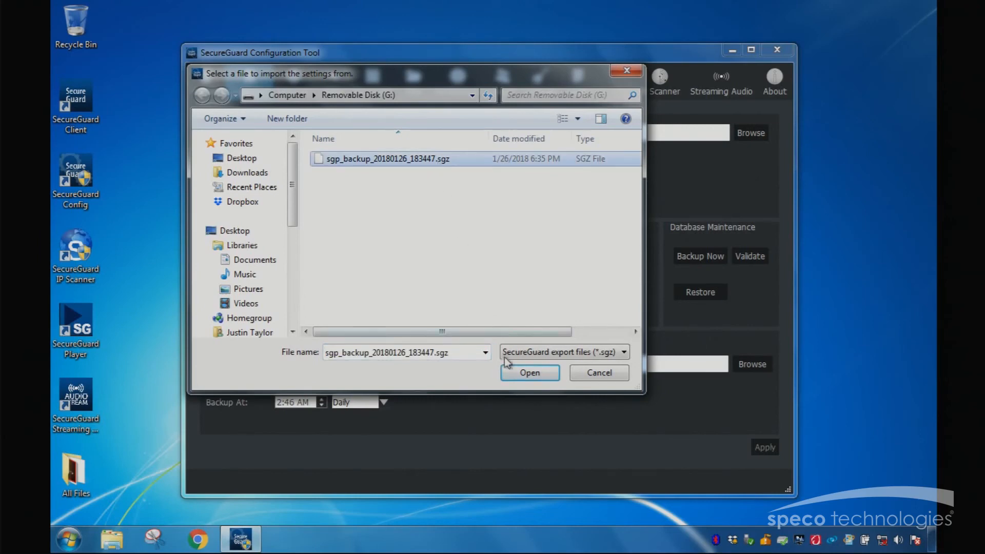
{"action": "left_click", "coordinate": [527, 374]}
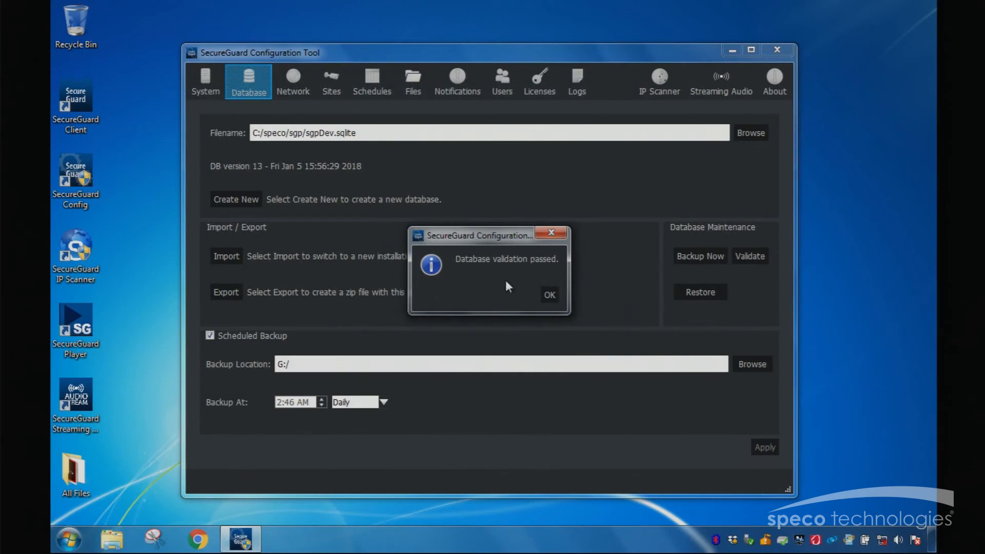
Step: Acknowledge the validation result, accept the application restart, and decline starting the SecureGuard service
{"action": "left_click", "coordinate": [552, 301]}
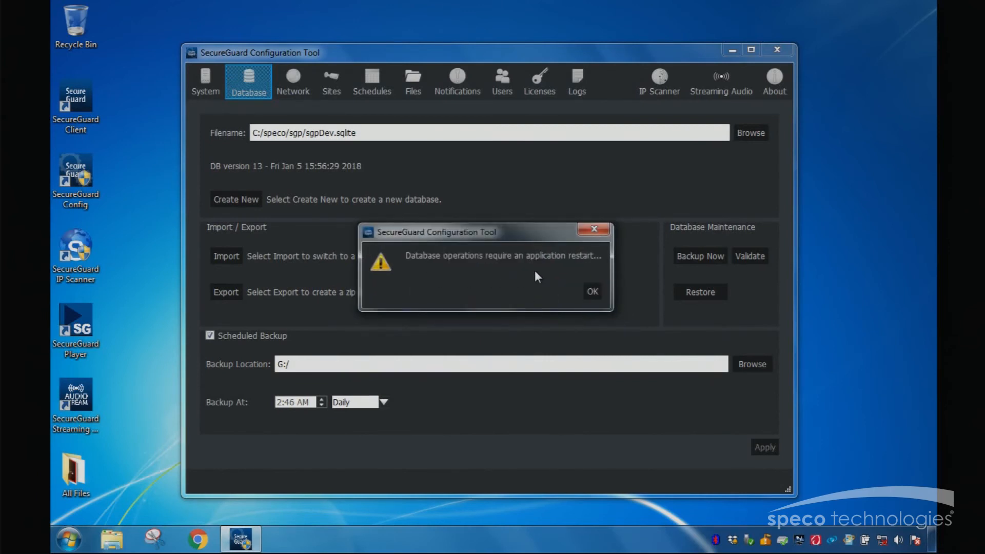
{"action": "left_click", "coordinate": [593, 295]}
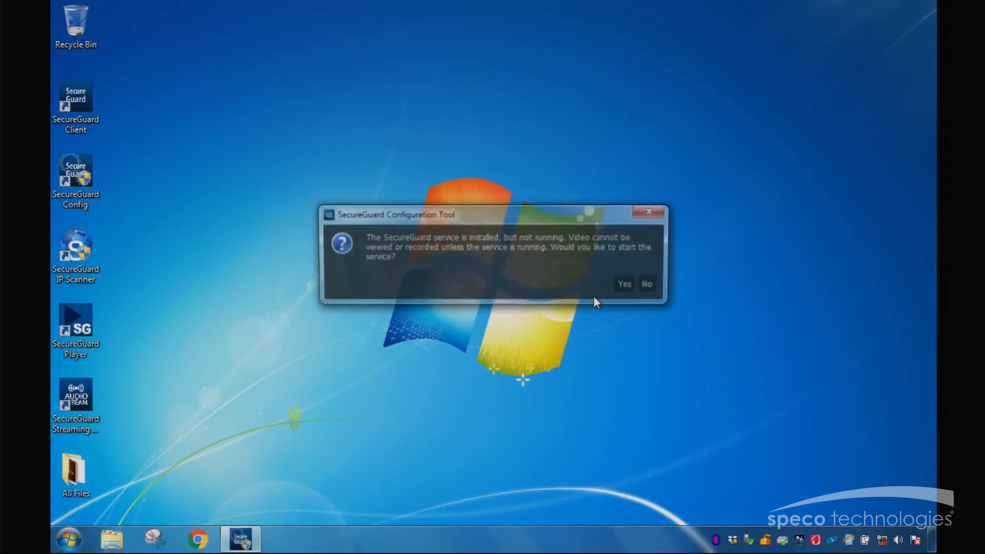
{"action": "left_click", "coordinate": [649, 286]}
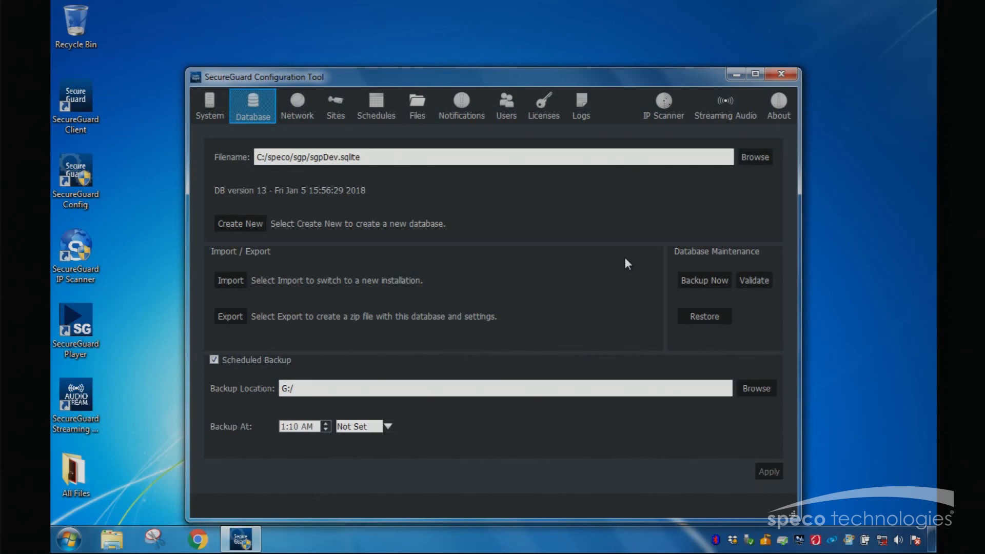
Step: Close and relaunch the SecureGuard Configuration Tool, allow it to make changes to the computer, and decline starting the service
{"action": "left_click", "coordinate": [779, 75]}
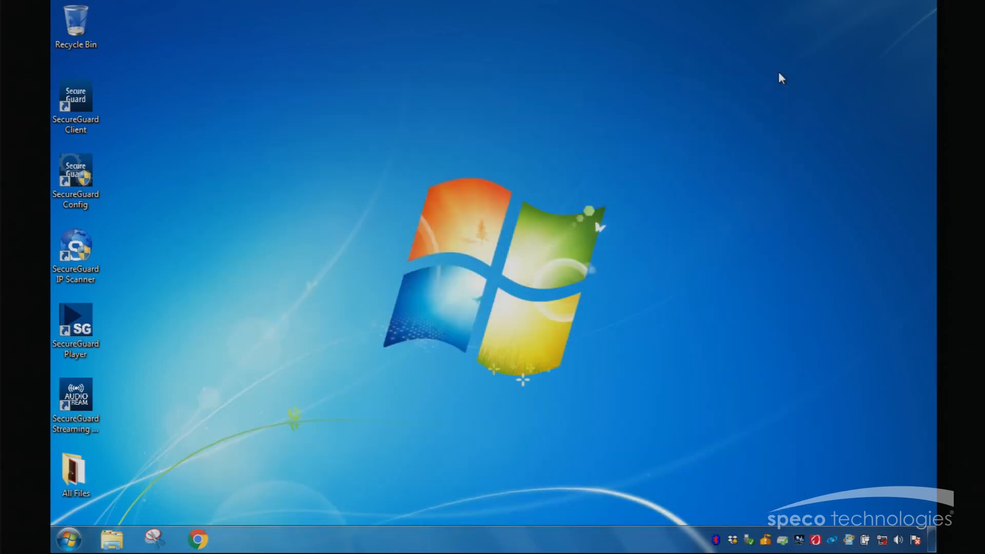
{"action": "double_click", "coordinate": [75, 174]}
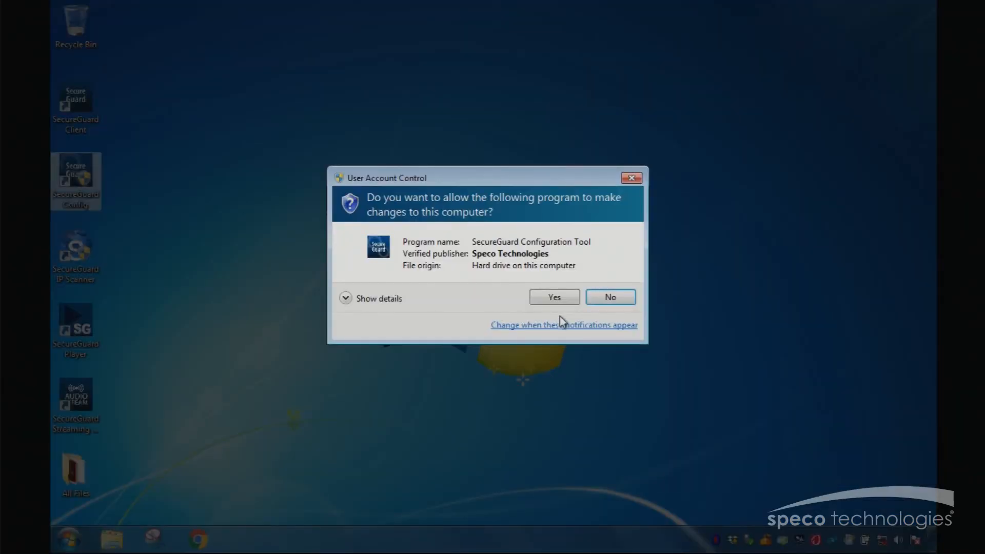
{"action": "left_click", "coordinate": [555, 296]}
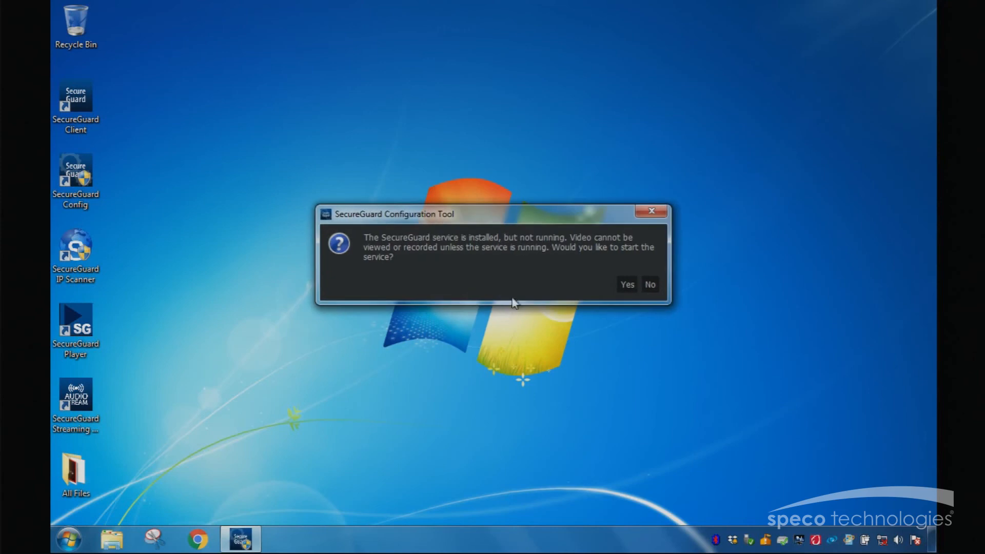
{"action": "left_click", "coordinate": [648, 286]}
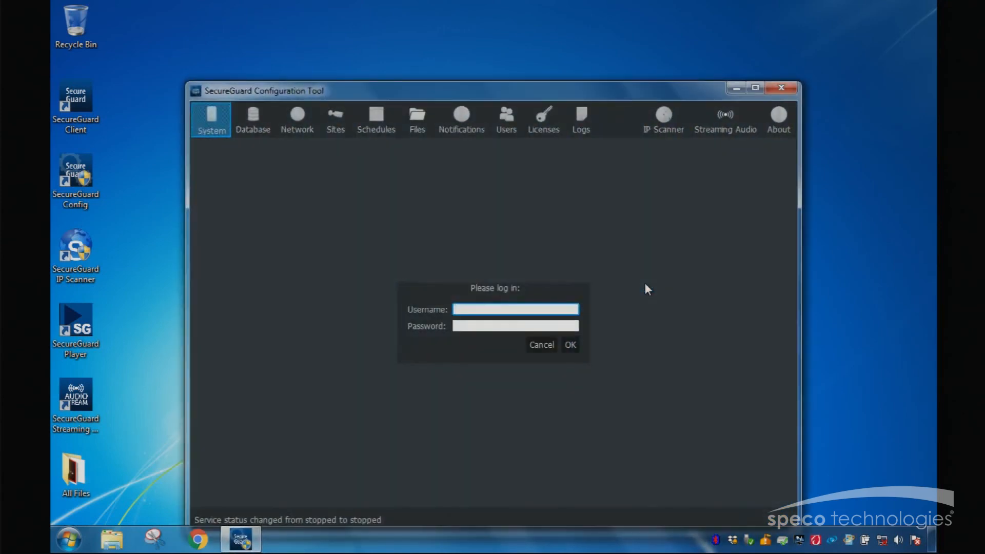
Step: Log in to the configuration tool with the administrator username and account password, and open the Database settings
{"action": "type", "text": "admin"}
{"action": "key", "text": "Tab"}
{"action": "type", "text": "admin"}
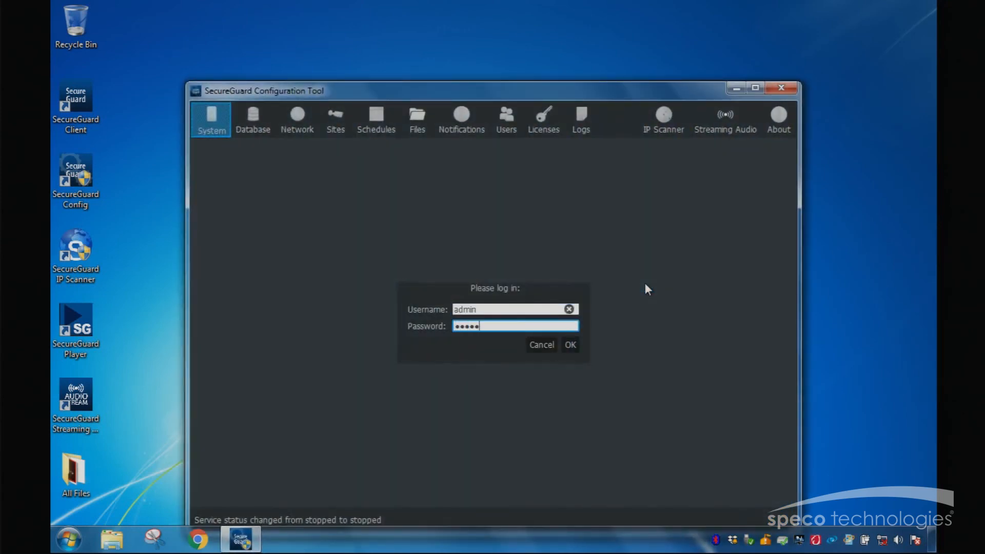
{"action": "key", "text": "Return"}
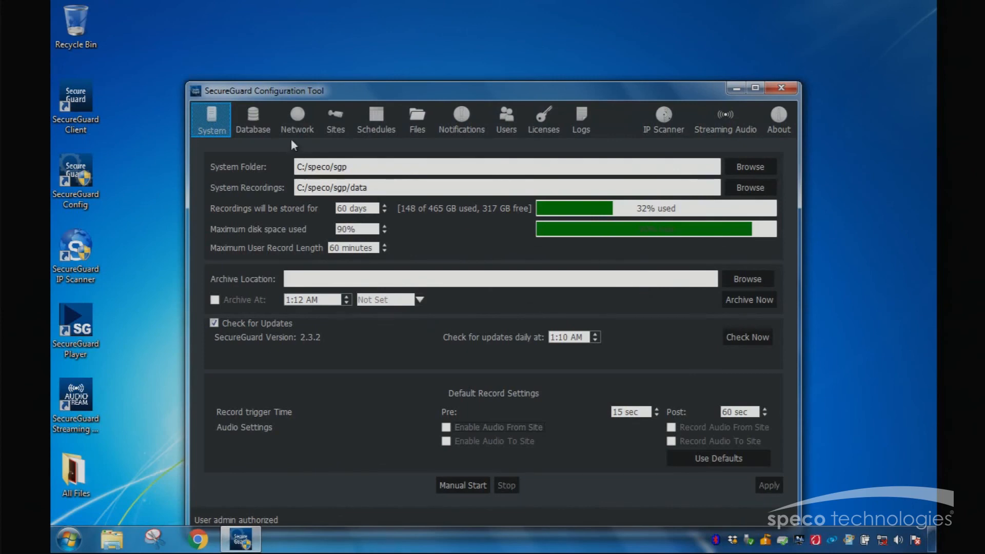
{"action": "left_click", "coordinate": [264, 126]}
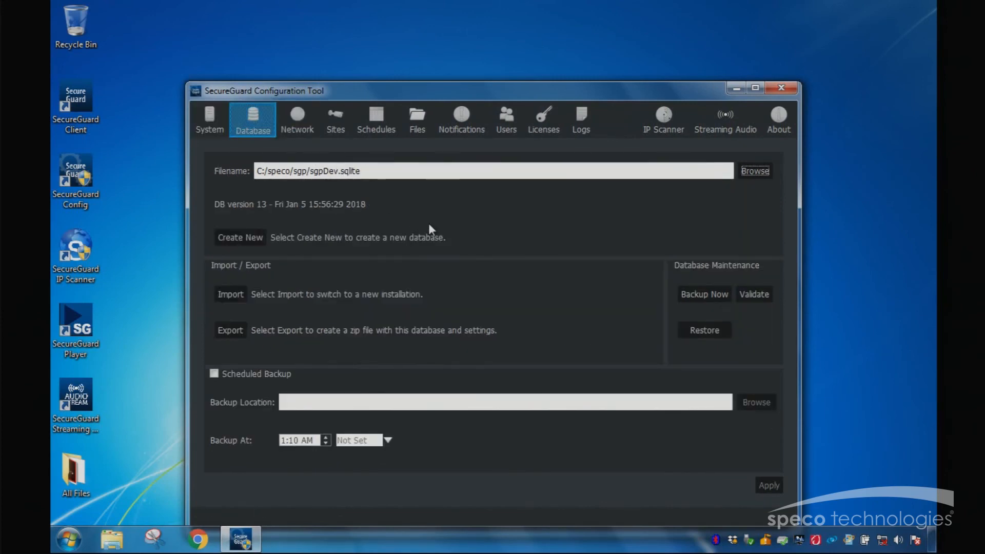